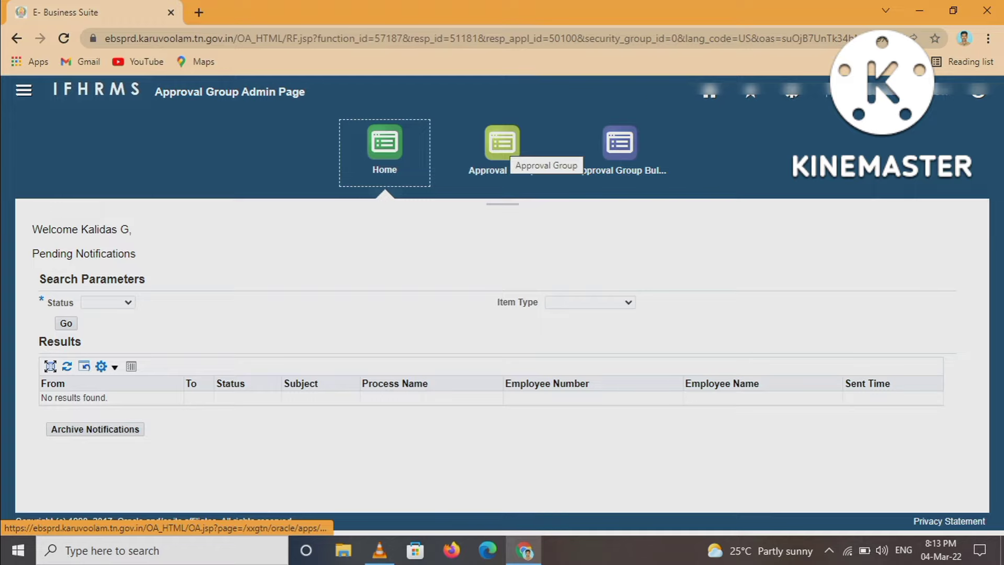
Search the department's approval groups for the Bill Creation Process module
left_click(502, 144)
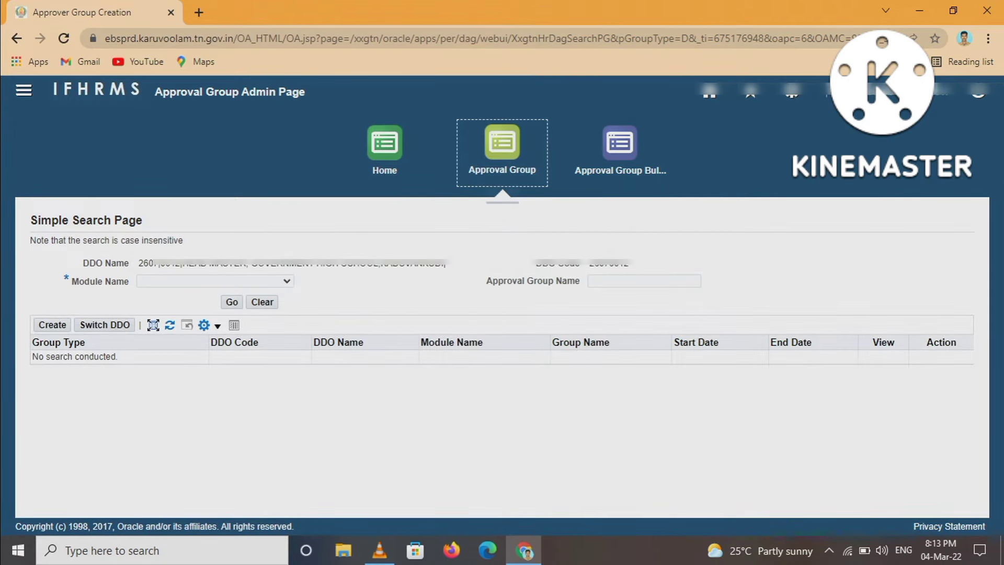
left_click(215, 280)
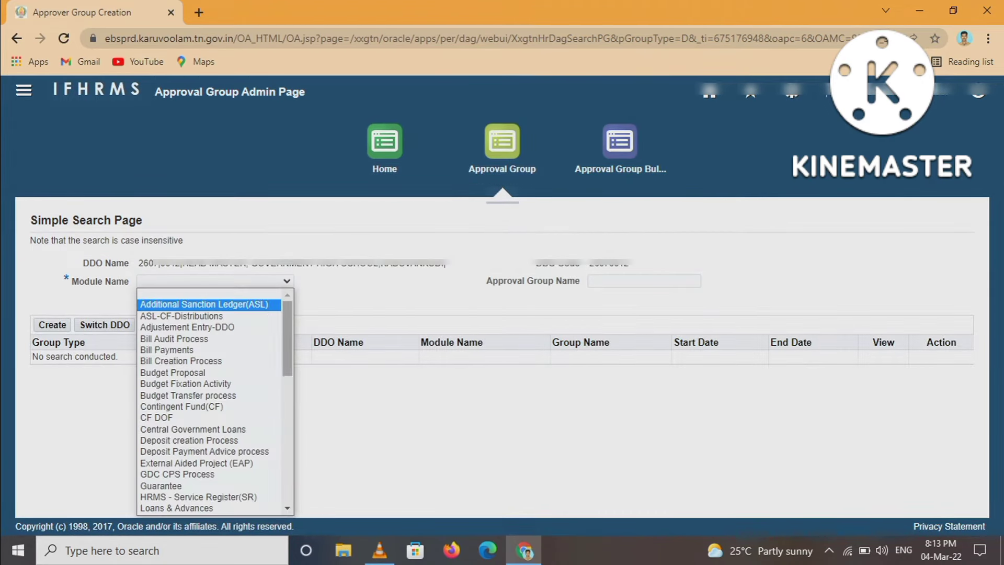
scroll(215, 403, "down", 2)
scroll(215, 402, "up", 2)
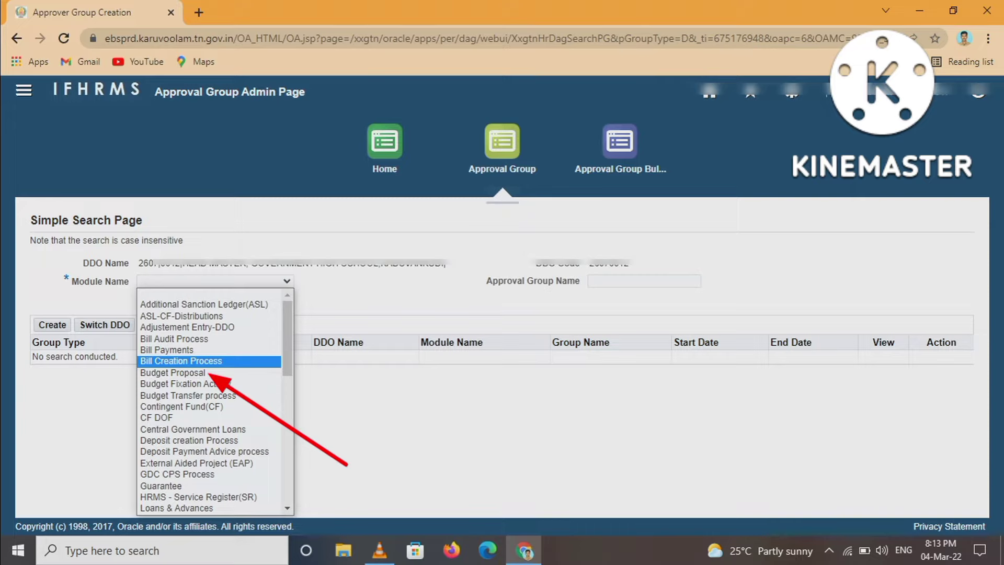
left_click(181, 360)
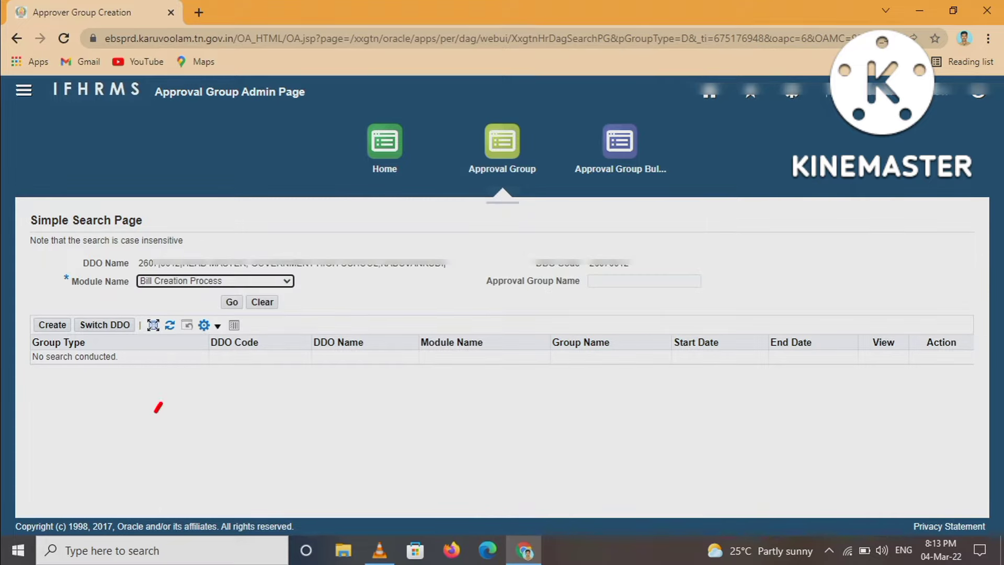
key("Tab")
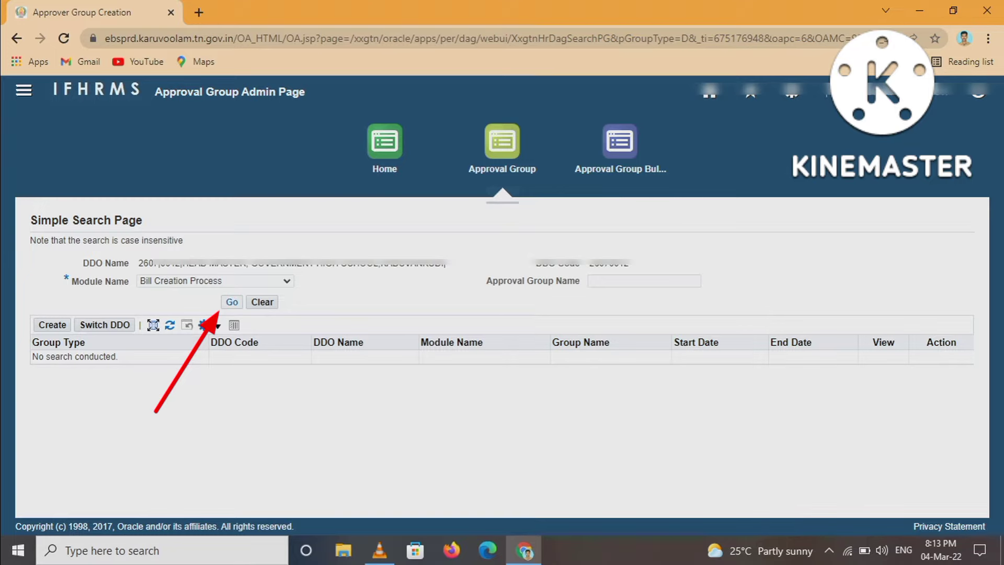
key("Return")
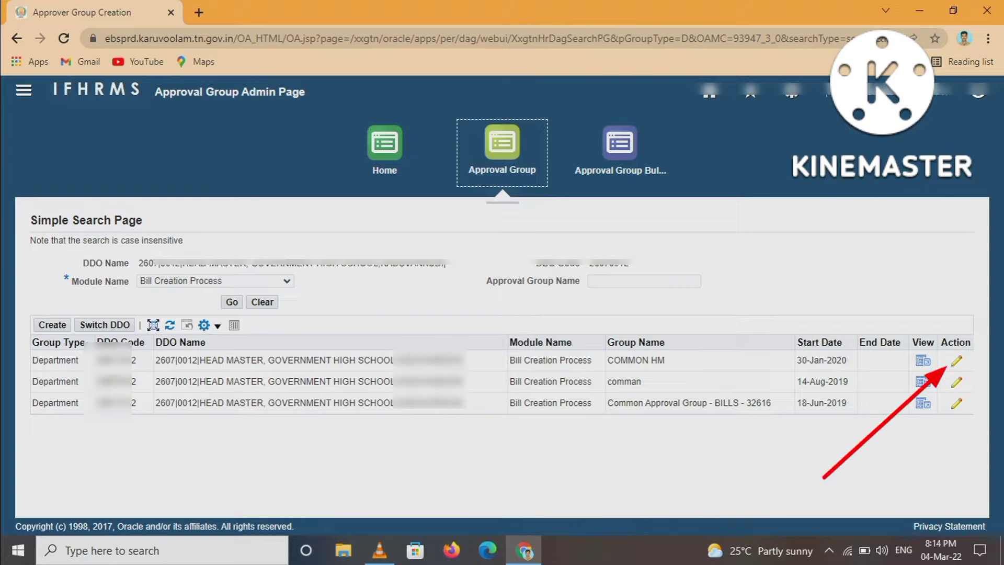
In the COMMON HM group's approver list, set the existing verifier's end date to 05-Mar-2022 and Reassign Later to No
left_click(956, 360)
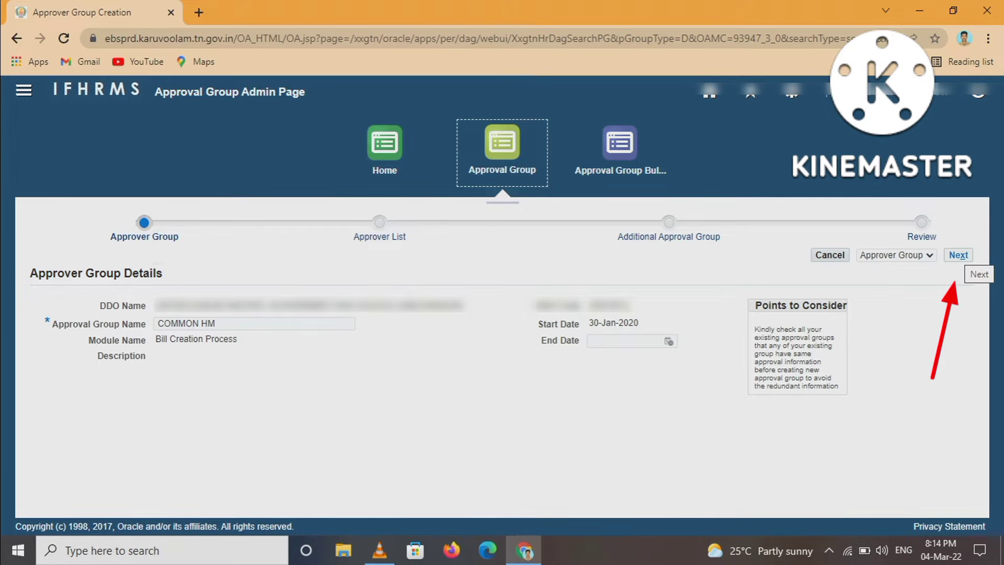
left_click(958, 254)
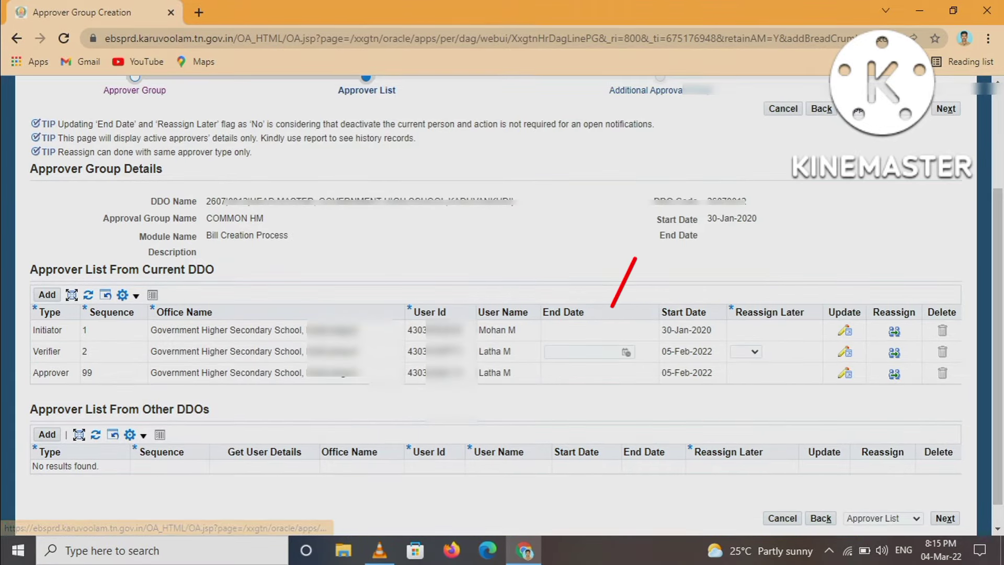
left_click(626, 352)
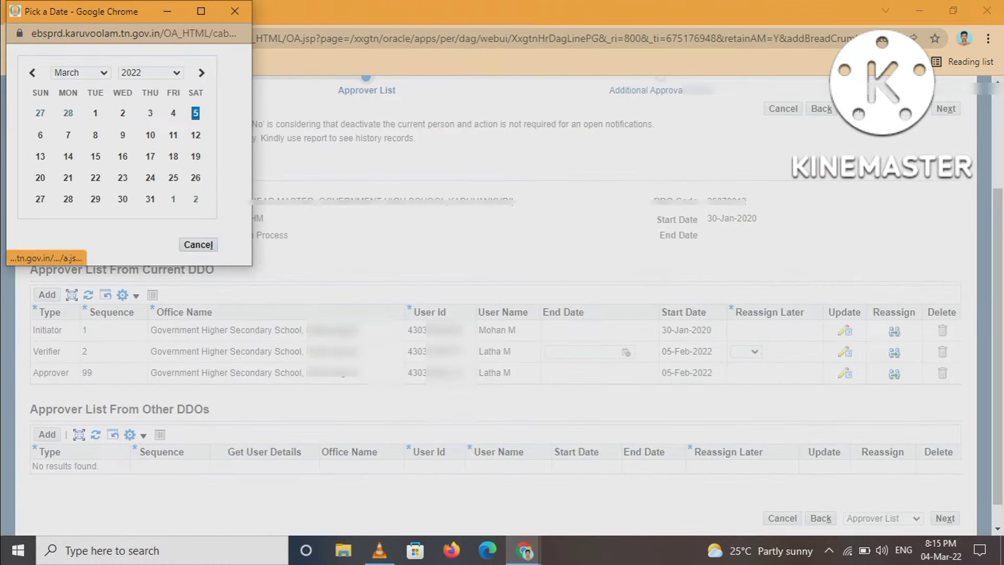
left_click(195, 113)
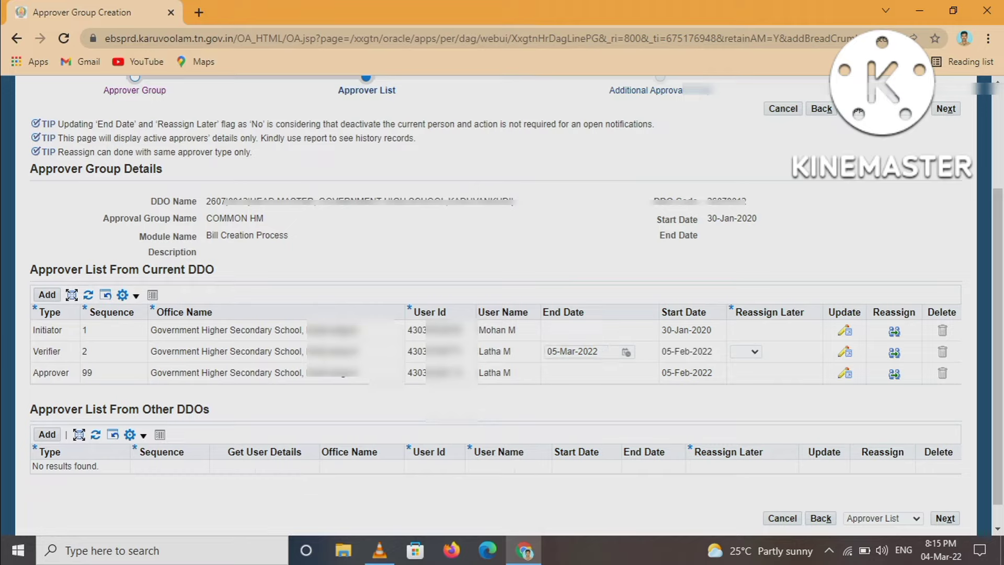
left_click(745, 351)
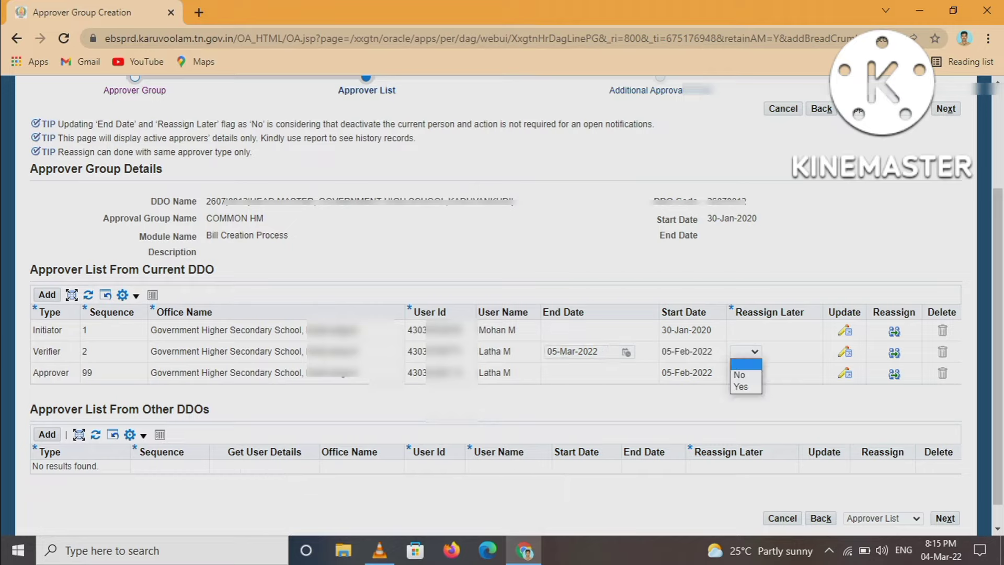
left_click(745, 374)
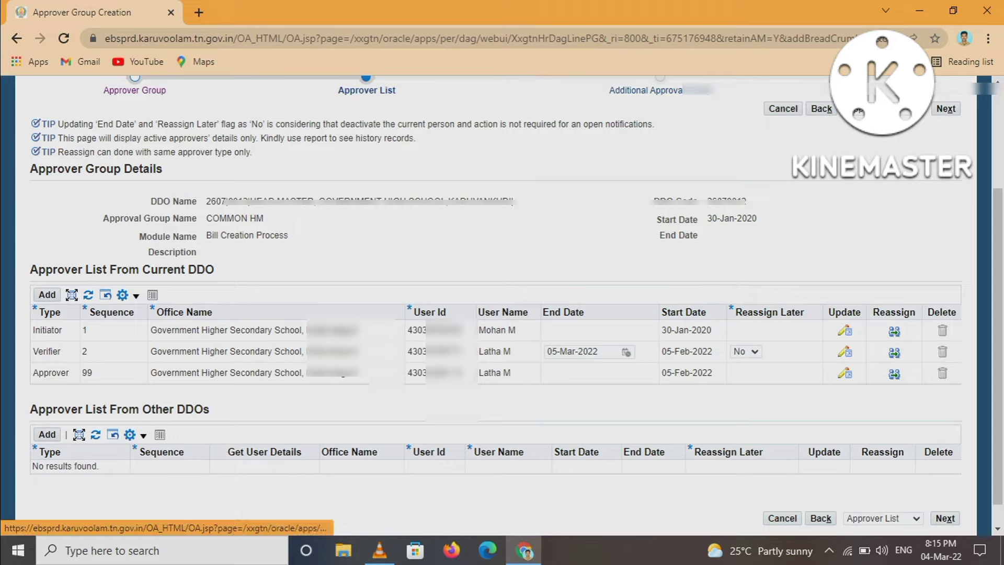
Set the existing sequence 99 approver's end date to 05-Mar-2022 and Reassign Later to No
left_click(845, 373)
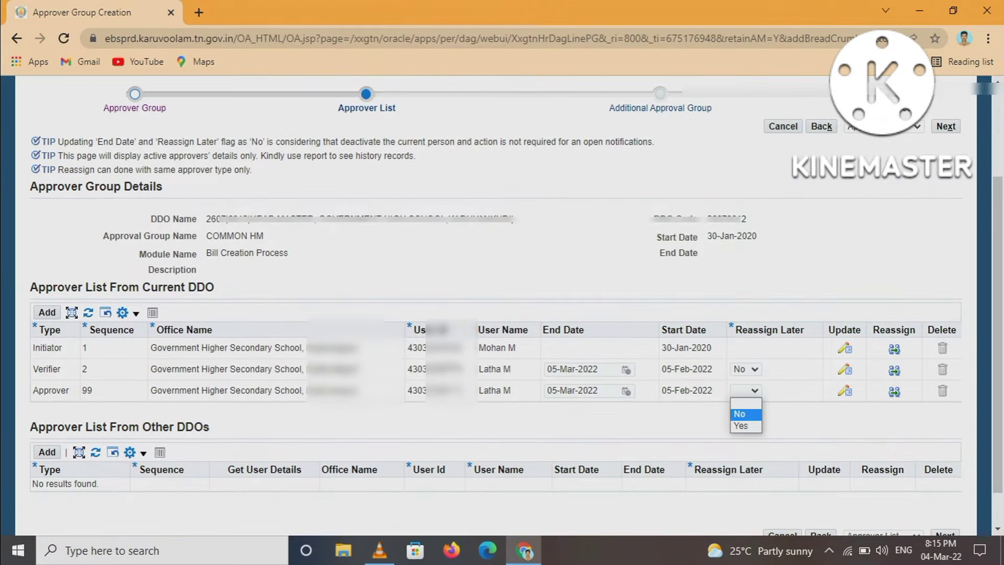
key("Return")
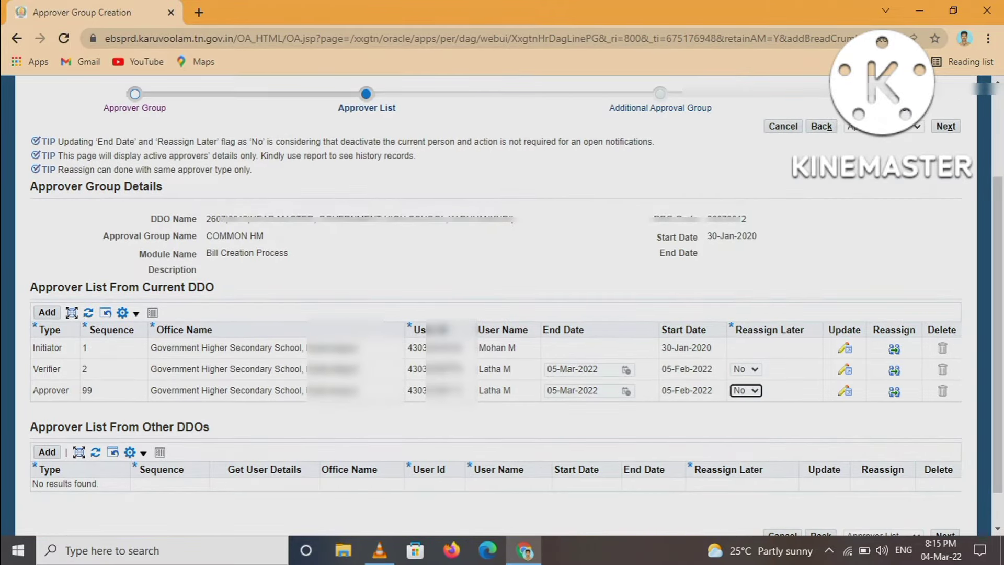
key("Tab")
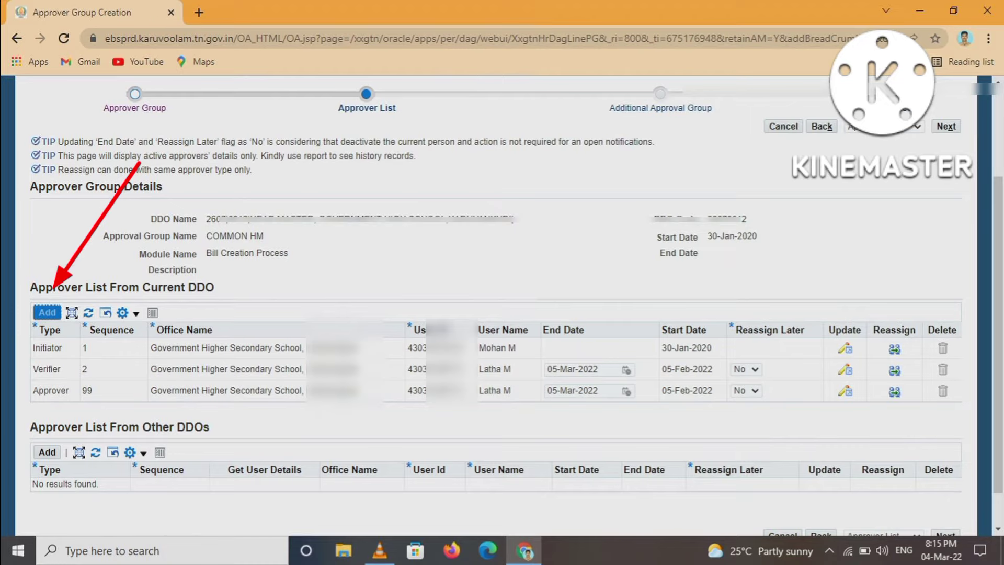
Add a row to the current DDO approver list with type Verifier and sequence 2
key("Return")
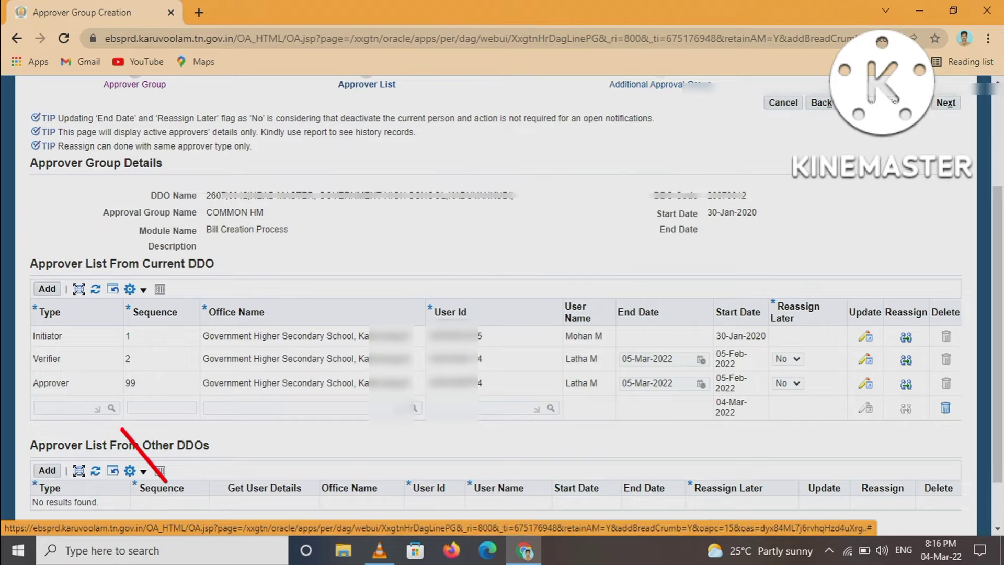
left_click(111, 408)
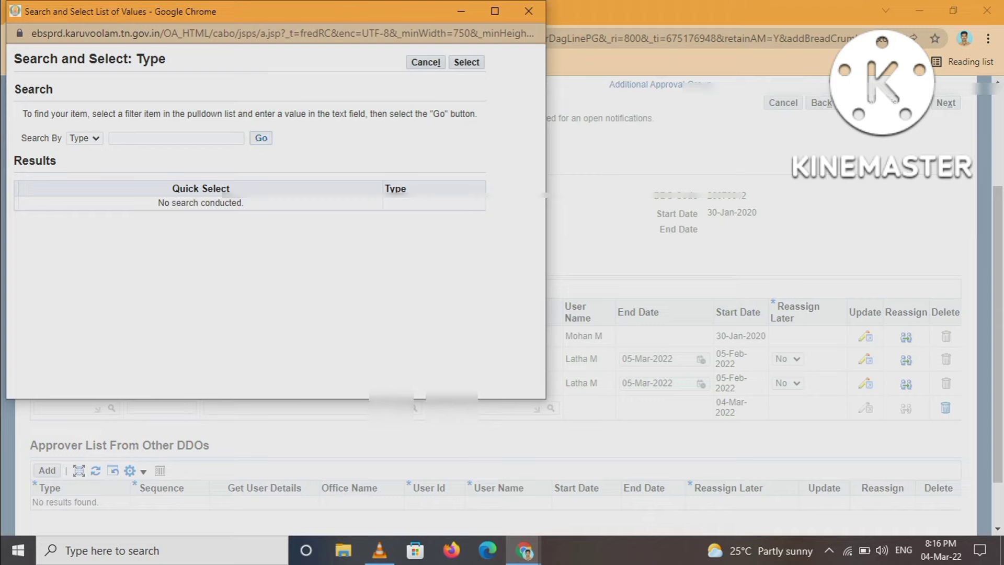
left_click(261, 137)
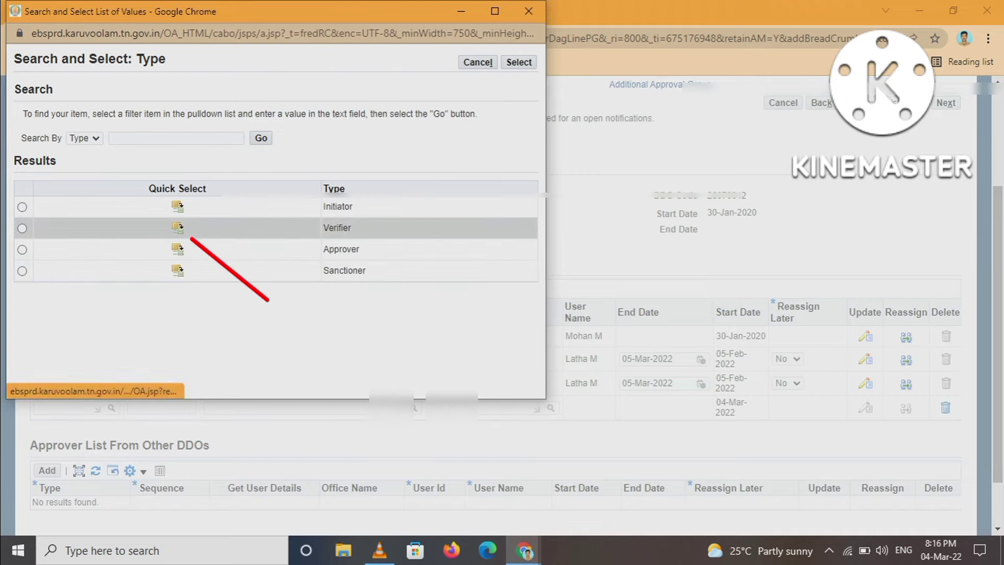
left_click(178, 228)
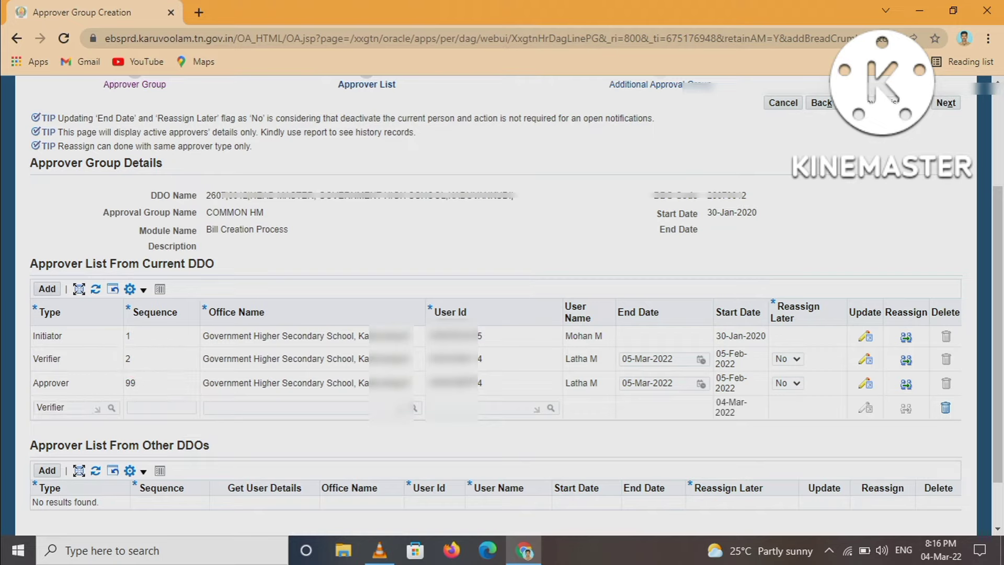
left_click(161, 407)
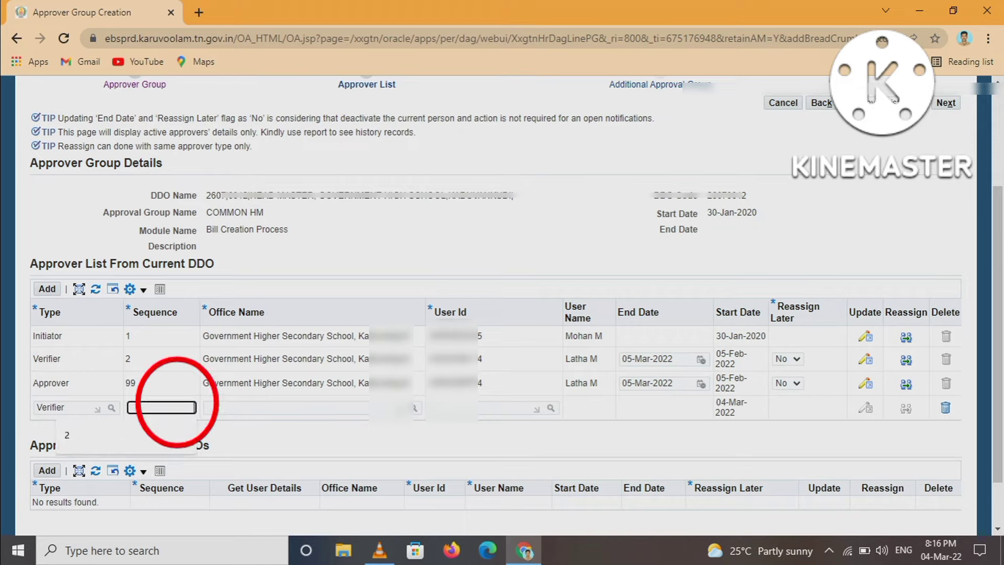
type("2")
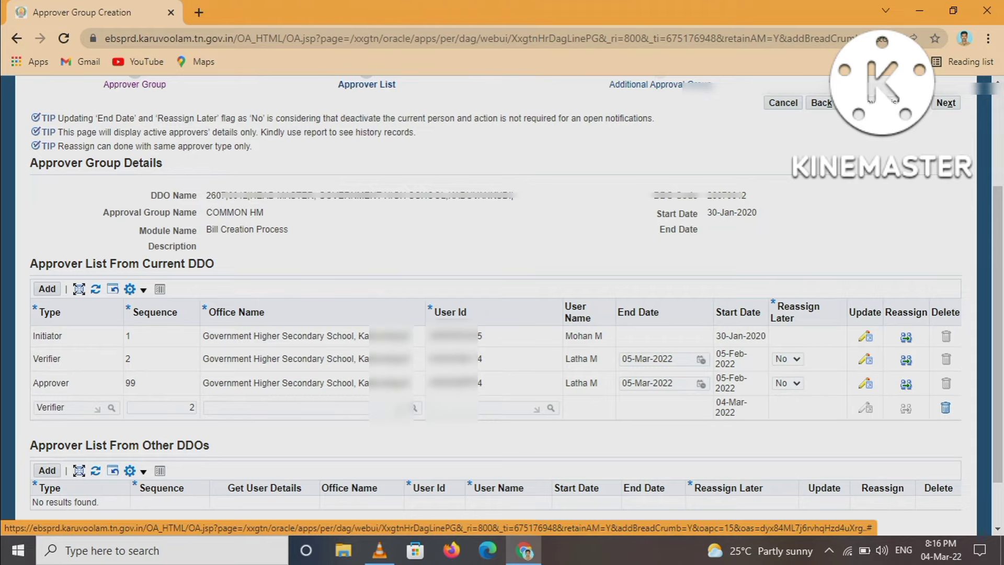
Look up and assign the Government Higher Secondary School office to the new verifier row
left_click(414, 407)
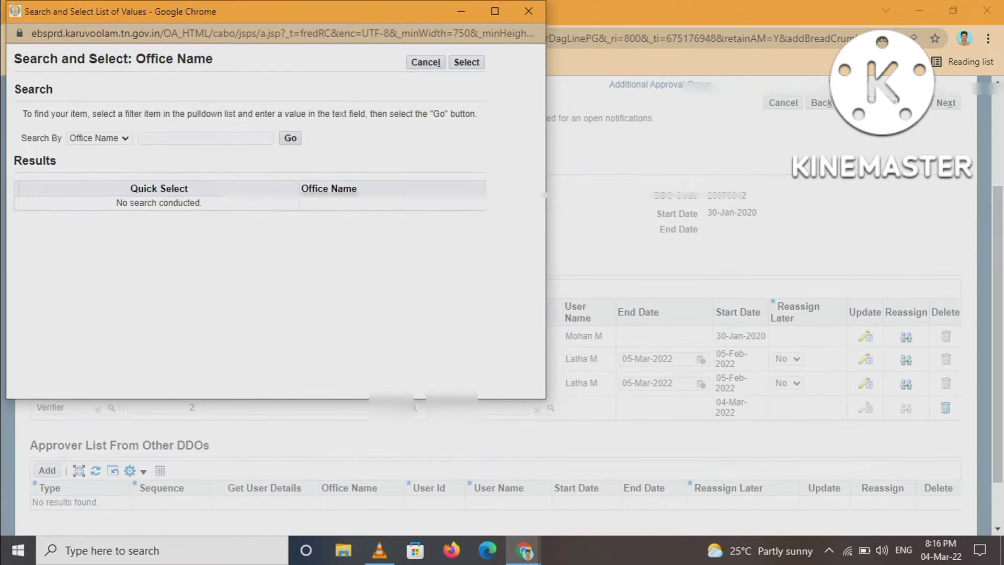
left_click(290, 138)
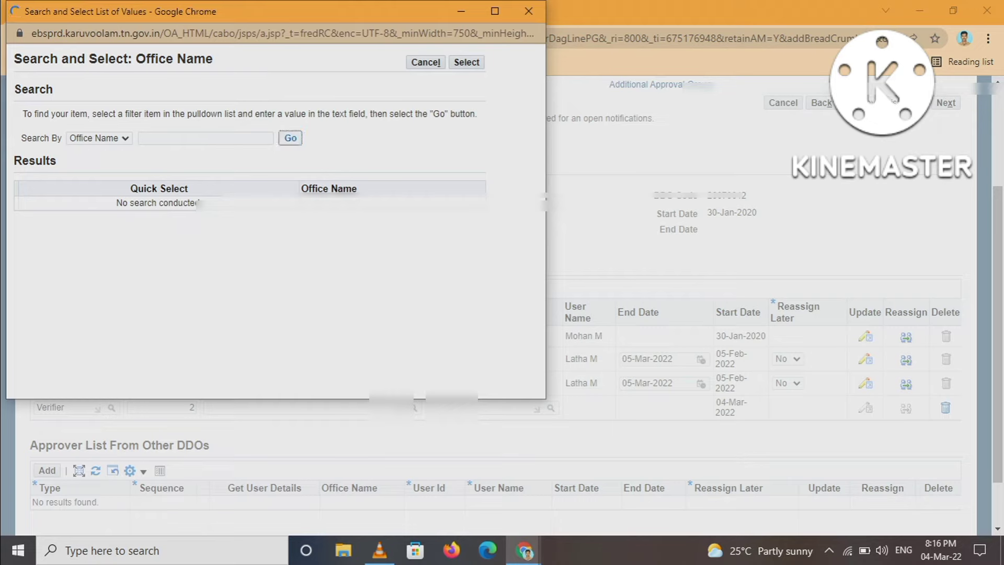
left_click(22, 207)
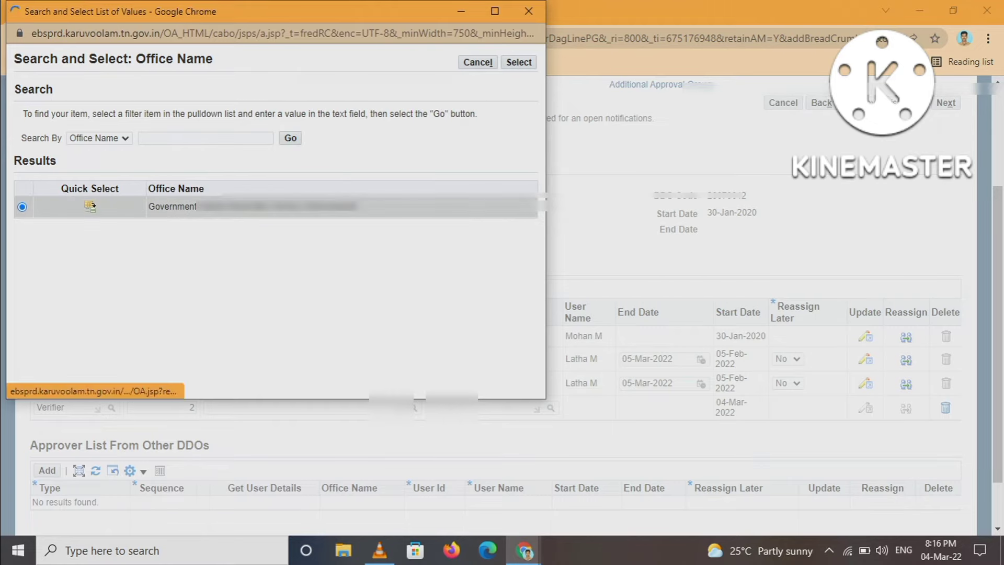
left_click(90, 207)
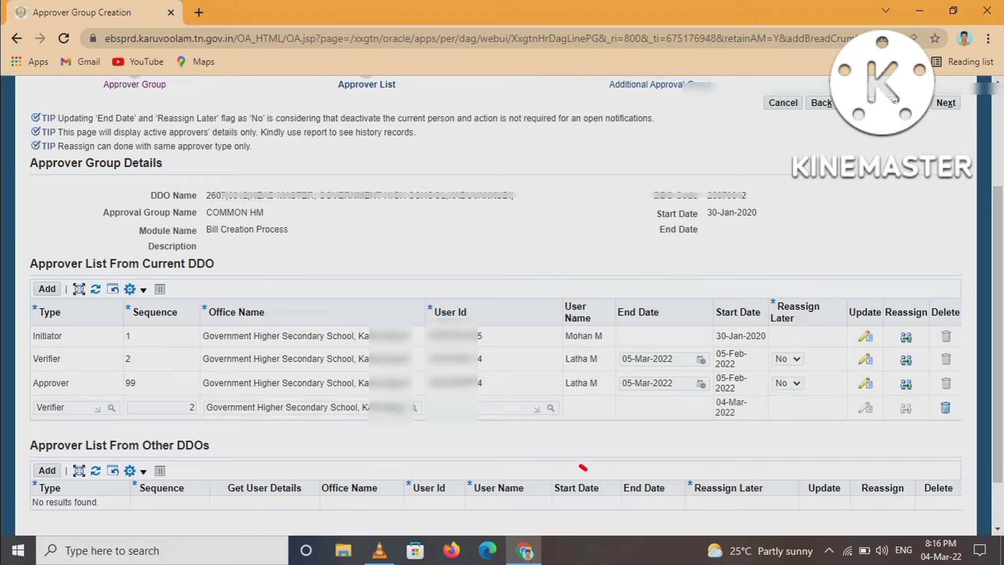
Look up the user IDs and assign the replacement verifier's ID to the new row
left_click(453, 408)
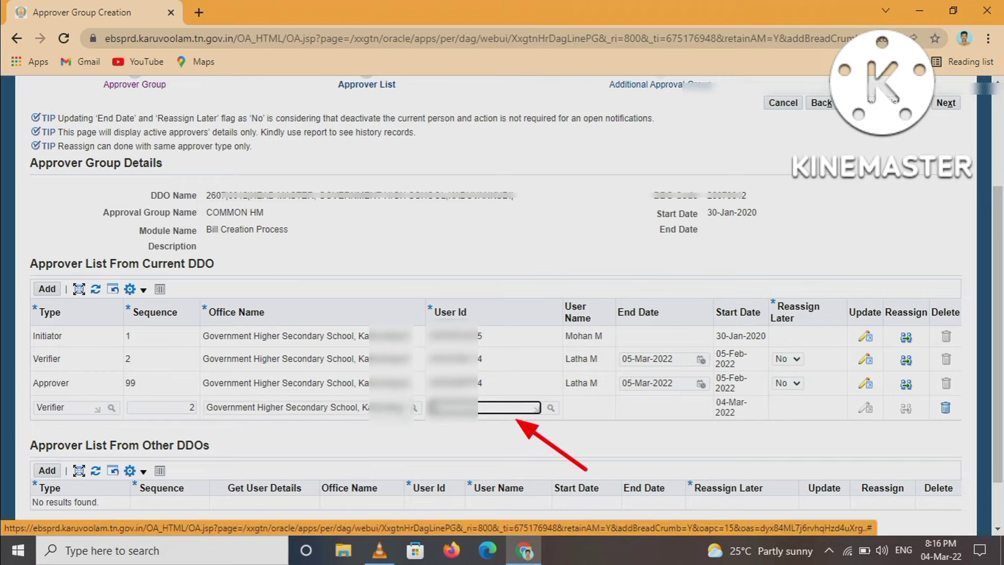
left_click(550, 407)
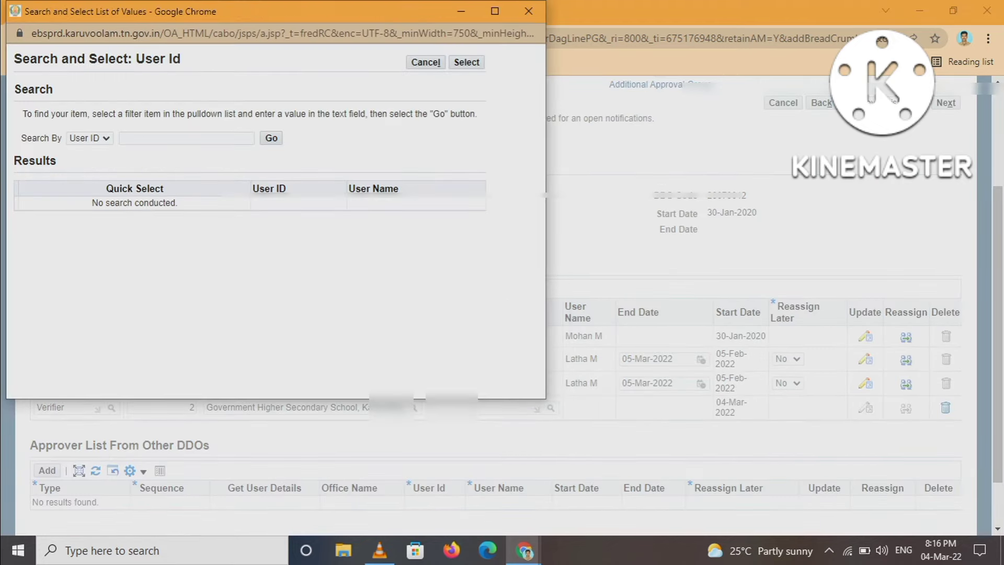
left_click(271, 138)
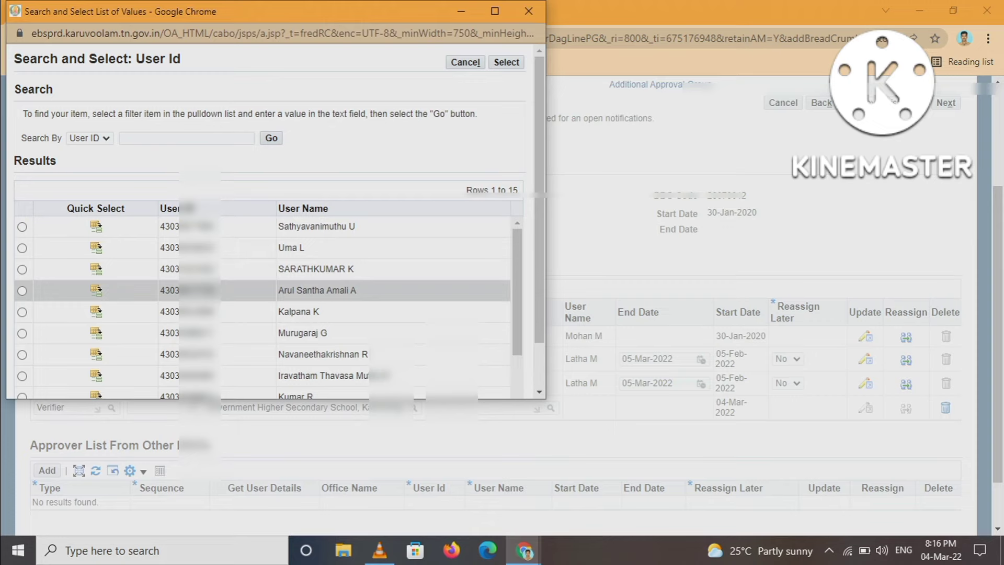
left_click_drag(516, 290, 516, 344)
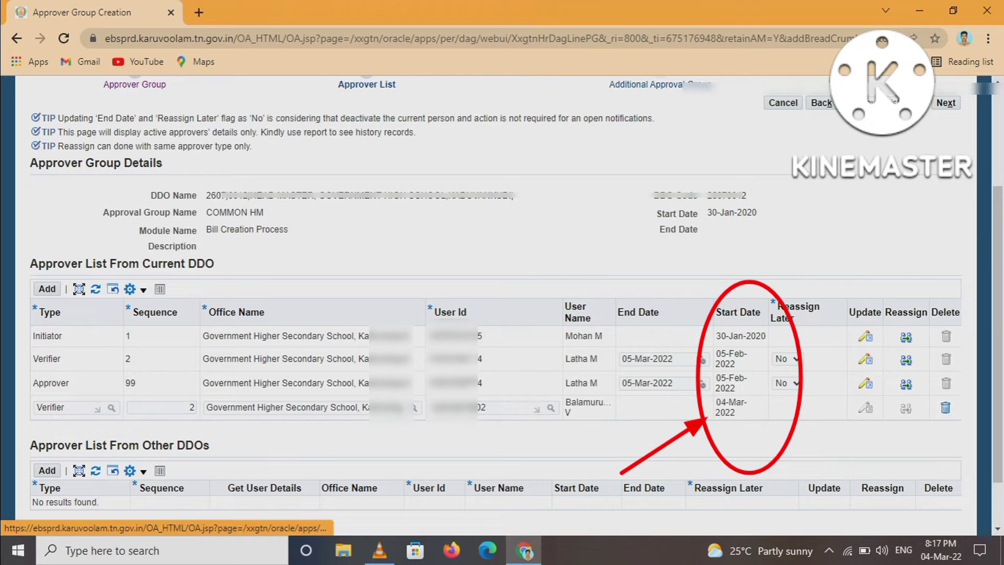
Change the existing verifier's and approver's end dates to 04-Mar-2022, and add a new Approver row with sequence 99
left_click(702, 360)
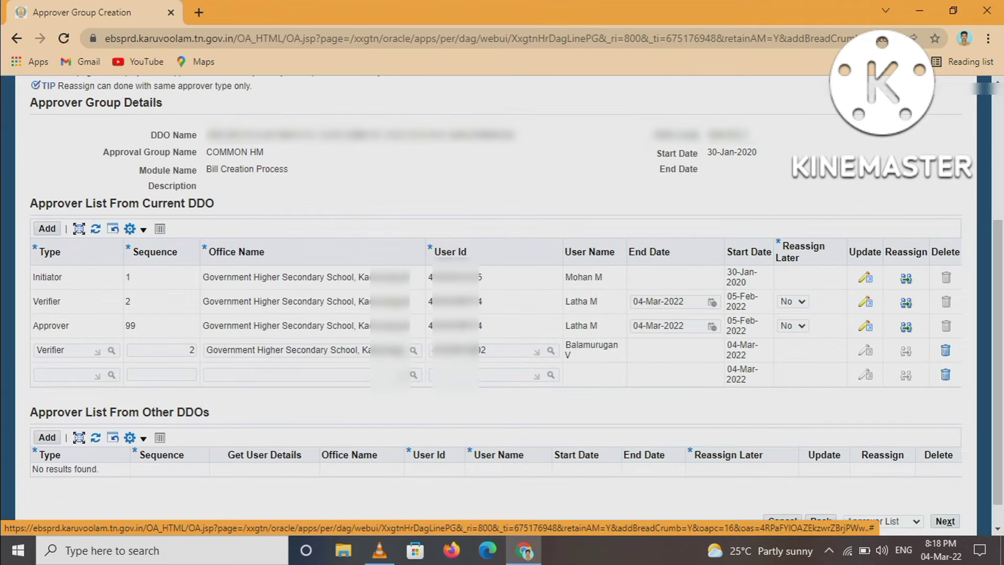
left_click(111, 375)
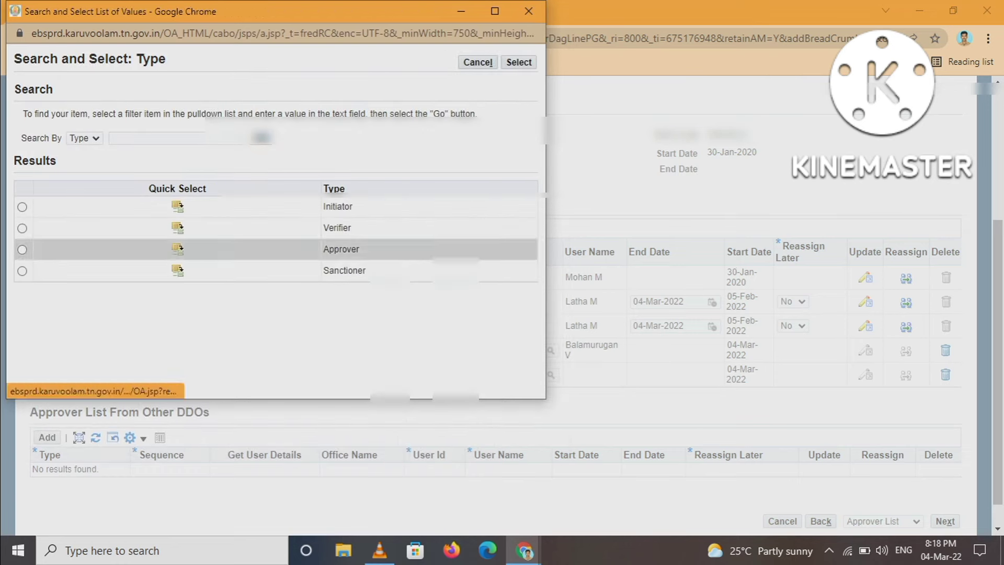
left_click(177, 249)
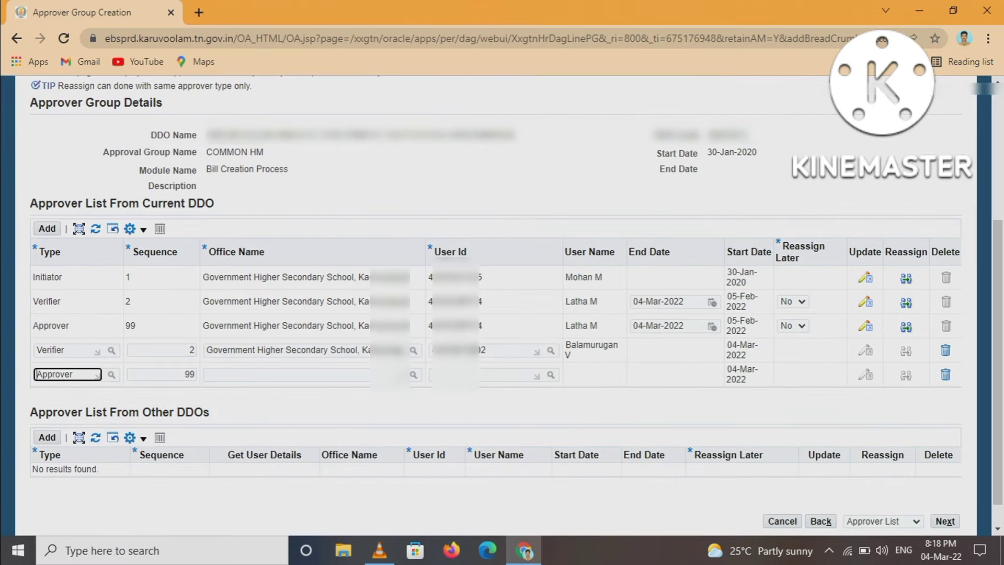
left_click(413, 374)
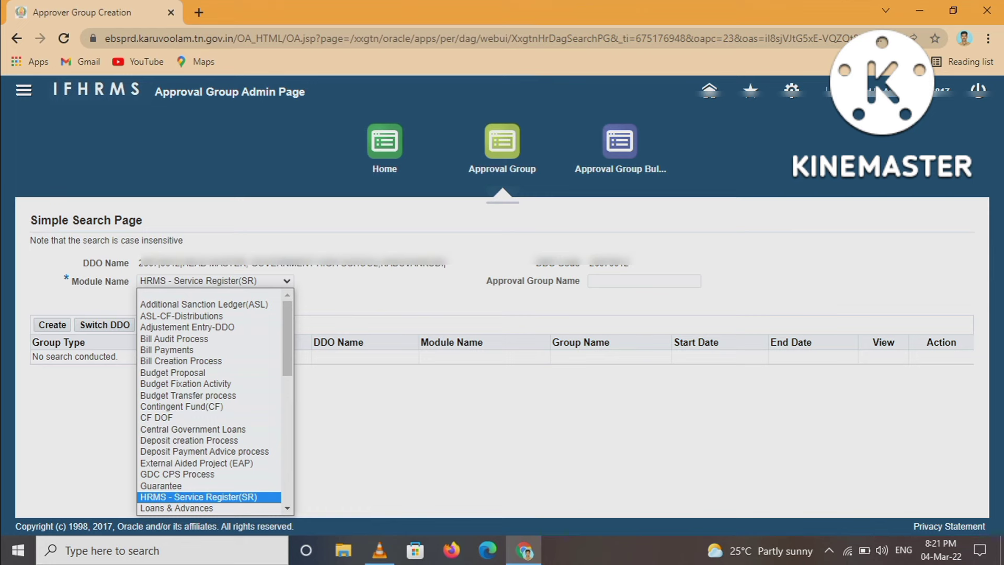
Search the approval groups for the HRMS - Service Register(SR) module
scroll(209, 400, "down", 3)
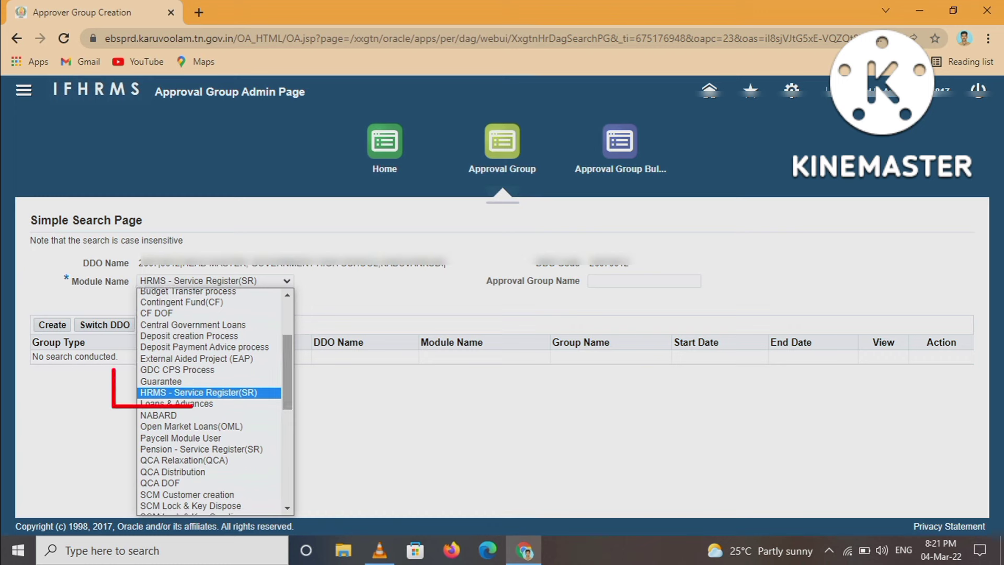
left_click_drag(287, 372, 287, 405)
key("Escape")
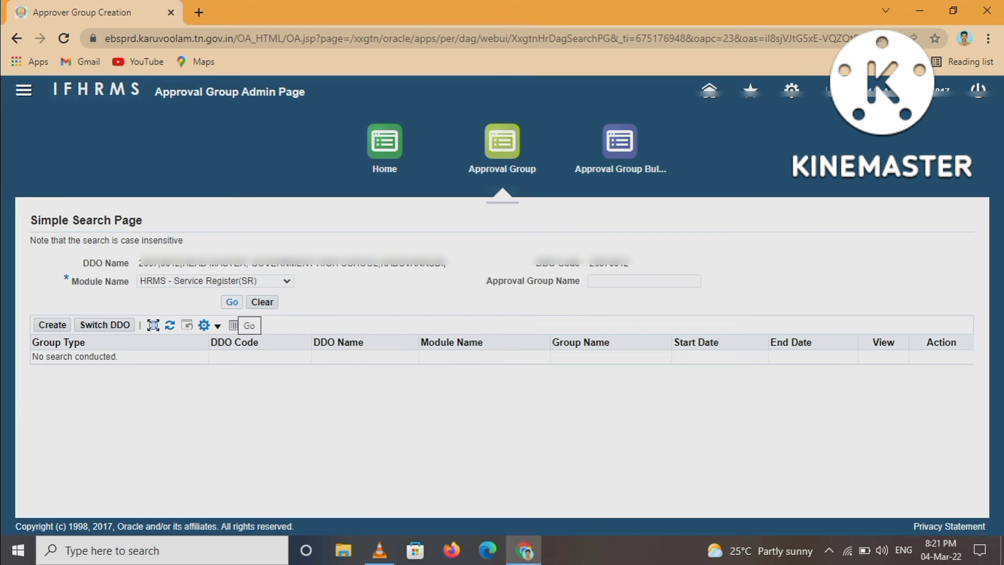
left_click(232, 302)
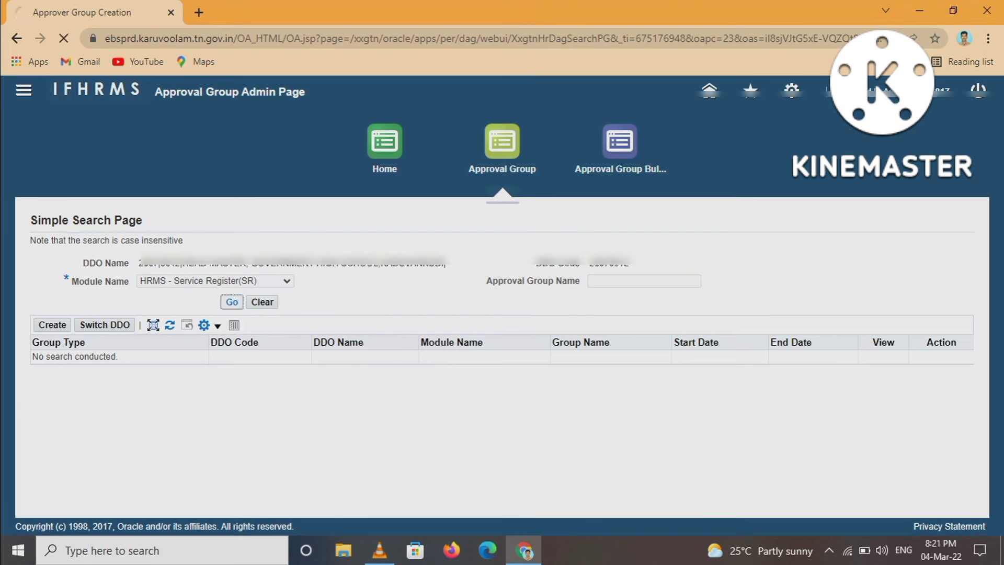